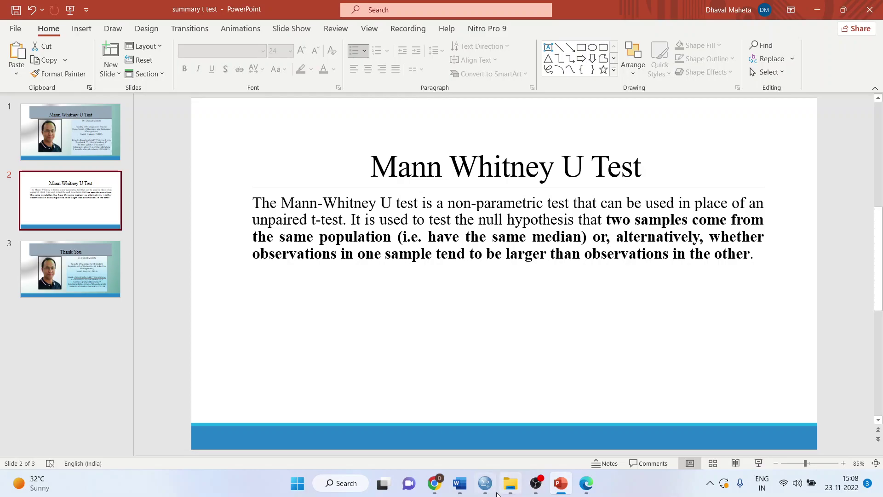
Leave the Mann Whitney U Test slide and bring the SPSS Employee data.sav window forward
{"action": "mouse_move", "coordinate": [485, 483]}
{"action": "left_click", "coordinate": [511, 435]}
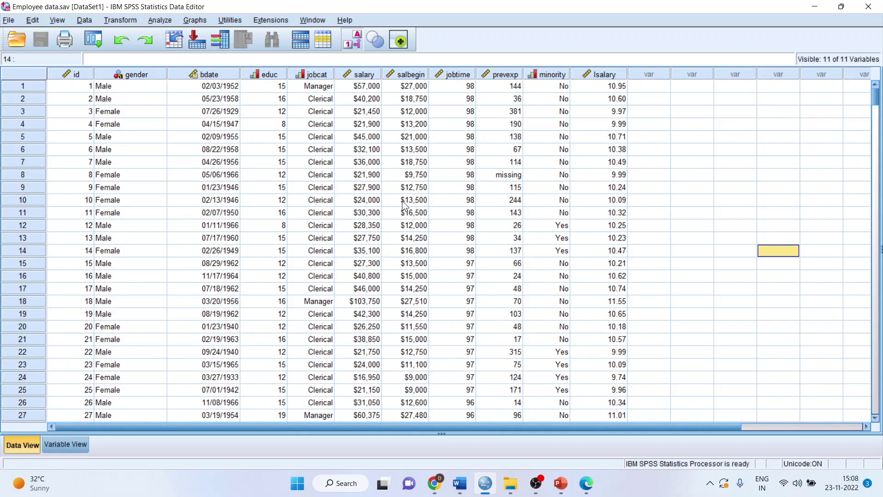
Start the legacy 2 Independent Samples test with salary as test variable and minority as grouping variable
{"action": "left_click", "coordinate": [163, 23]}
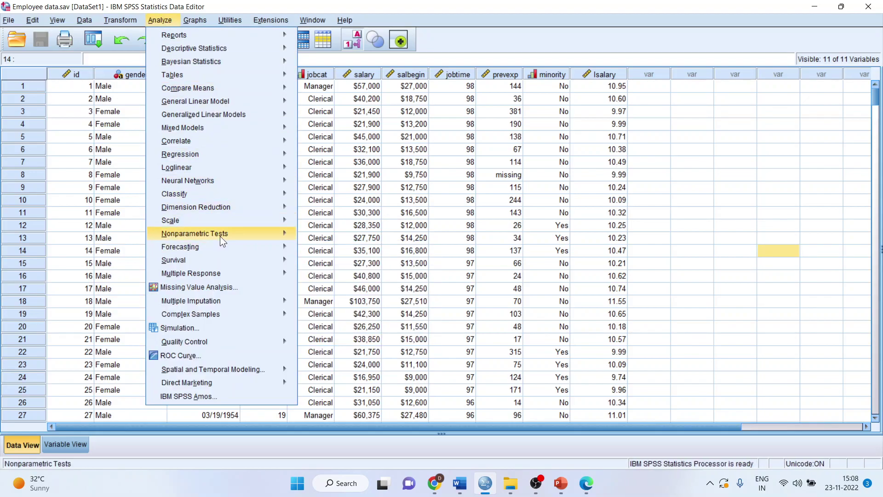
{"action": "mouse_move", "coordinate": [194, 233]}
{"action": "mouse_move", "coordinate": [335, 278]}
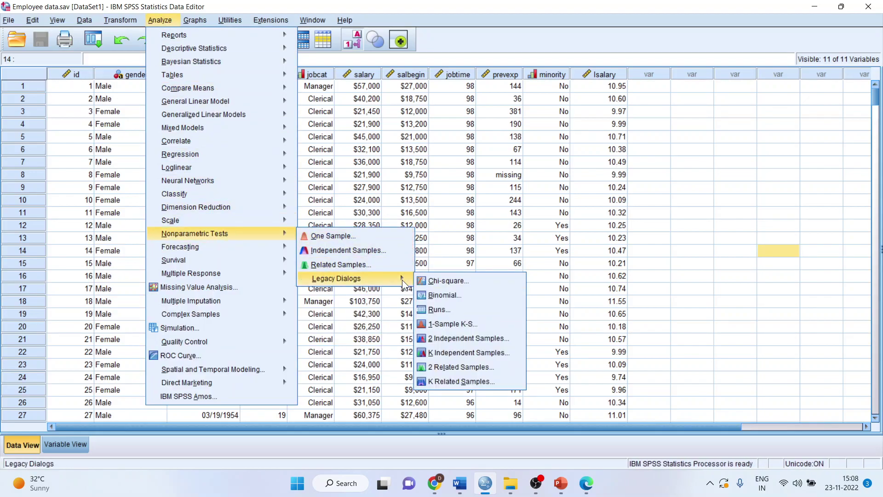
{"action": "left_click", "coordinate": [476, 340]}
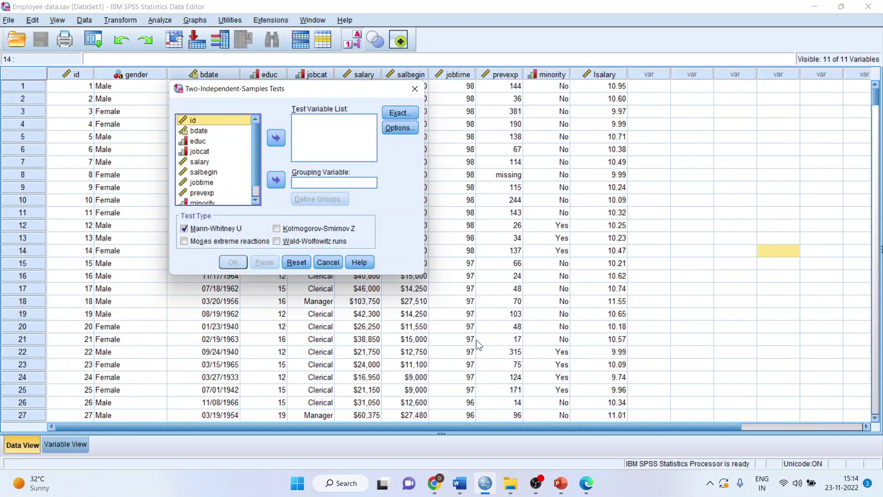
{"action": "left_click", "coordinate": [207, 163]}
{"action": "left_click", "coordinate": [277, 137]}
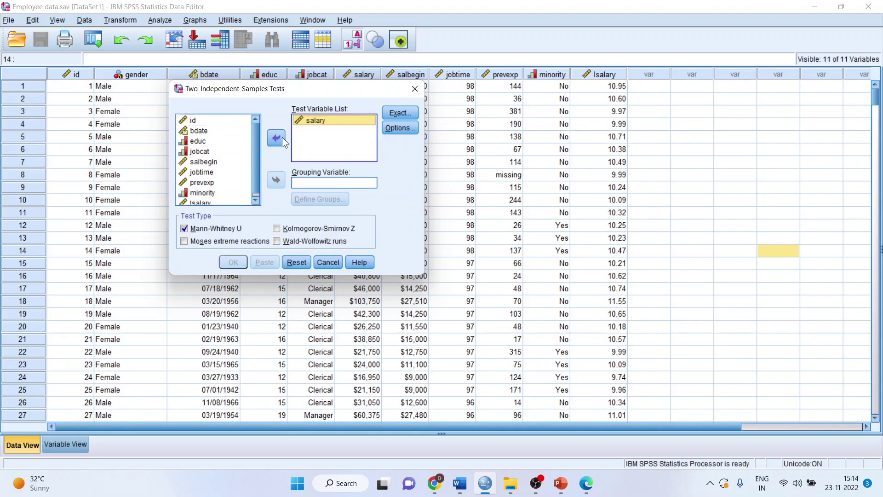
{"action": "left_click", "coordinate": [256, 201]}
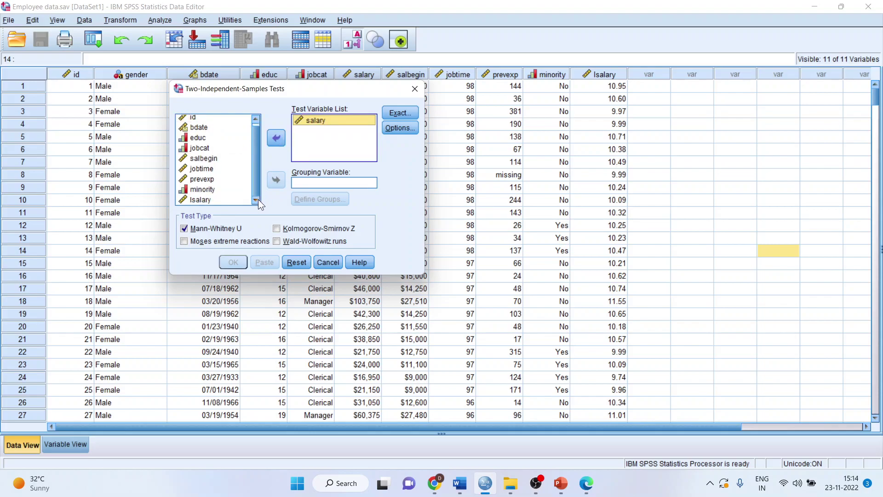
{"action": "left_click", "coordinate": [210, 189]}
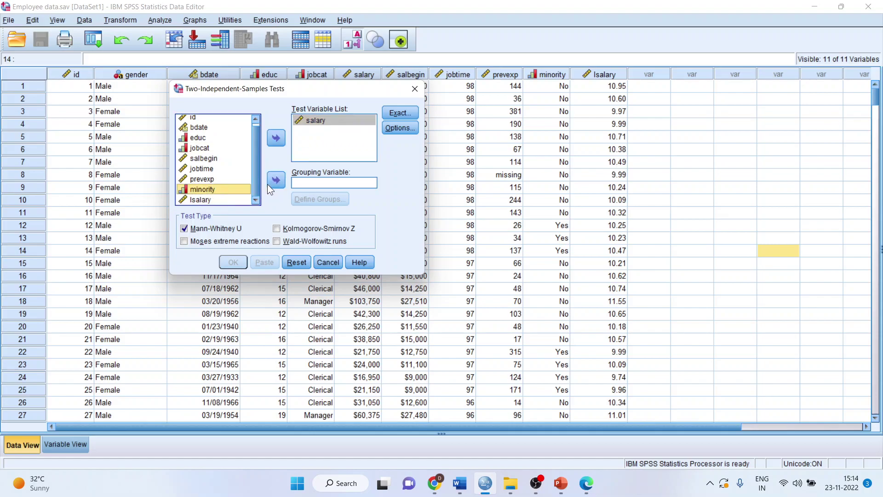
{"action": "left_click", "coordinate": [280, 185]}
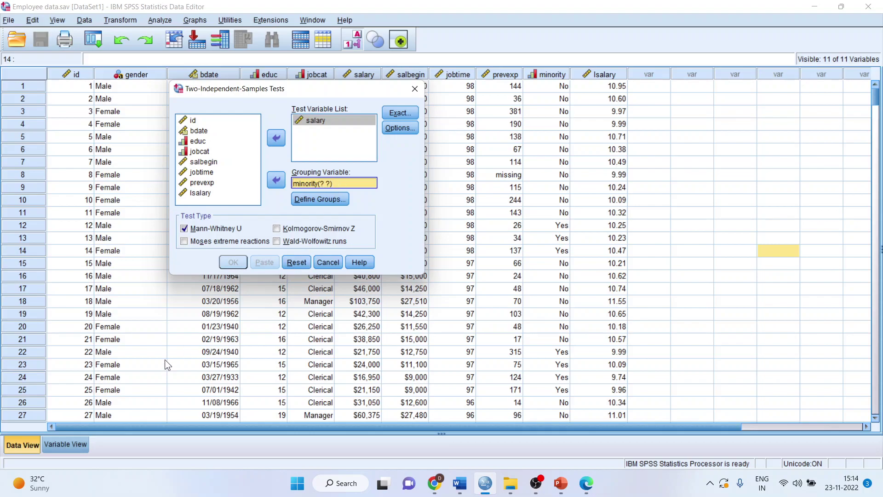
In Variable View, confirm minority's value labels are 0 = No and 1 = Yes
{"action": "left_click", "coordinate": [72, 446]}
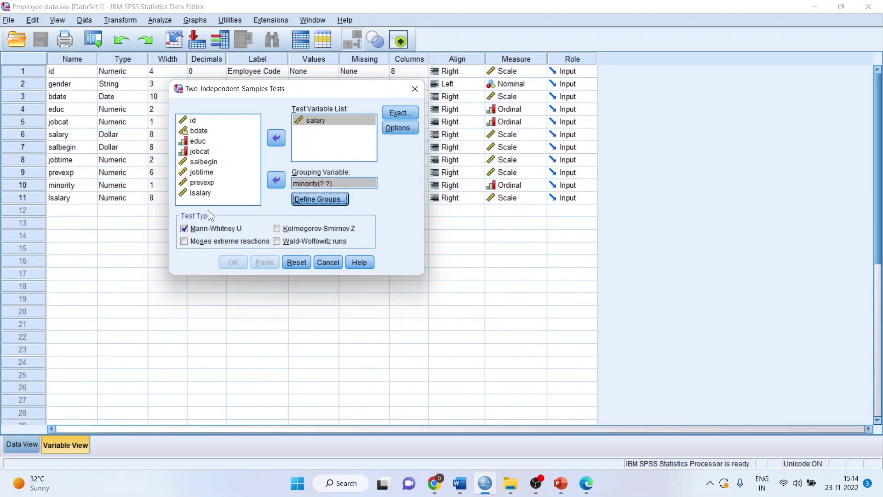
{"action": "left_click_drag", "start_coordinate": [262, 92], "coordinate": [610, 93]}
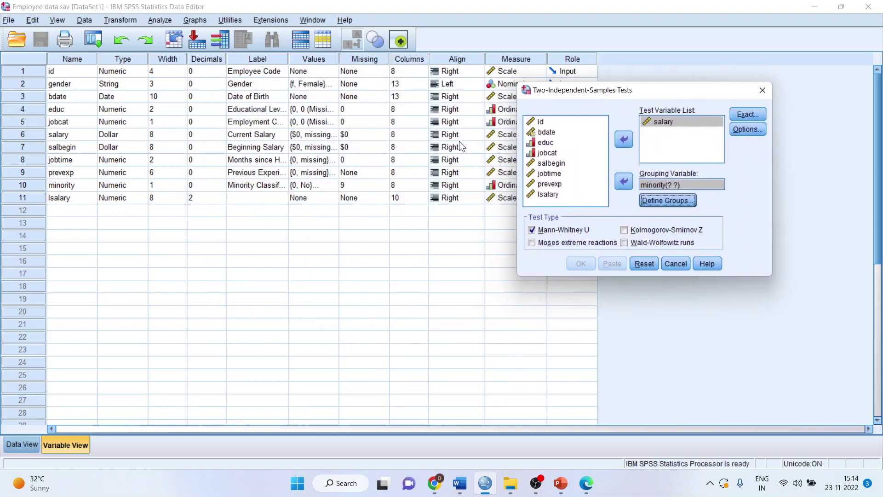
{"action": "left_click", "coordinate": [330, 185]}
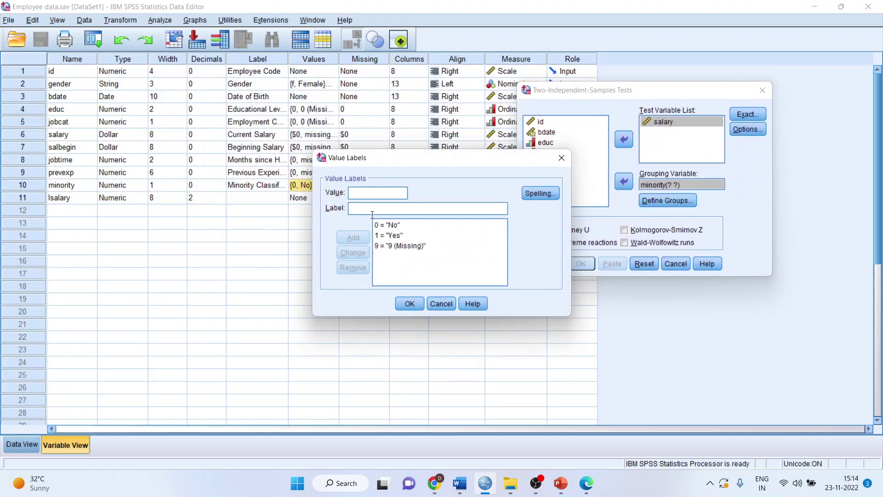
{"action": "left_click", "coordinate": [398, 238]}
{"action": "left_click", "coordinate": [395, 228]}
{"action": "left_click", "coordinate": [413, 301]}
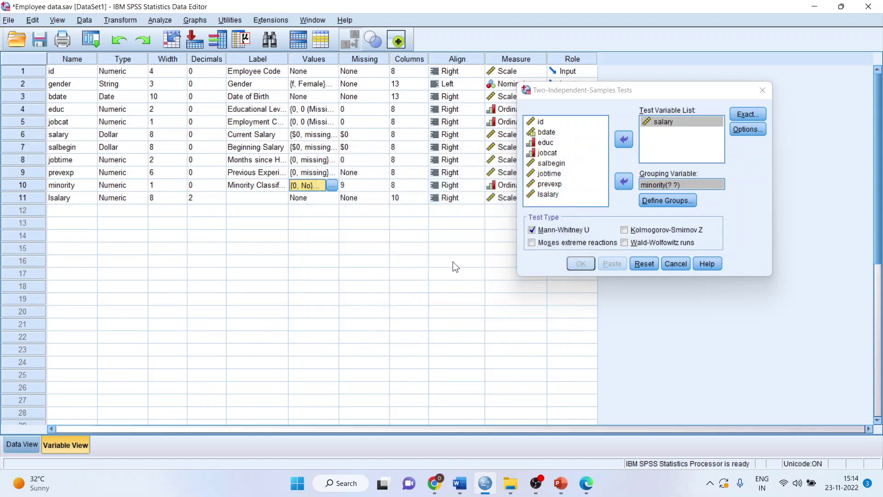
Define minority groups 1 and 0, run the Mann-Whitney test, and select the Ranks table
{"action": "left_click", "coordinate": [657, 199]}
{"action": "type", "text": "1"}
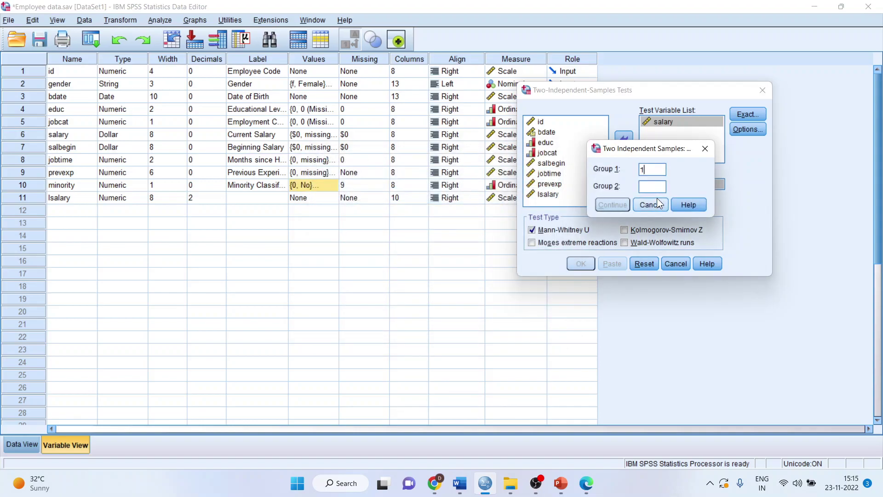
{"action": "left_click", "coordinate": [640, 185]}
{"action": "type", "text": "0"}
{"action": "left_click", "coordinate": [623, 205]}
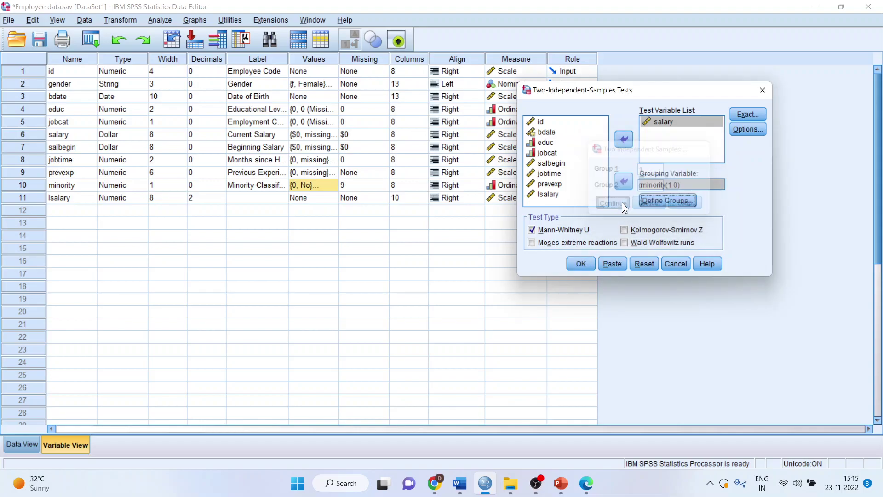
{"action": "left_click", "coordinate": [581, 264]}
{"action": "left_click", "coordinate": [356, 195]}
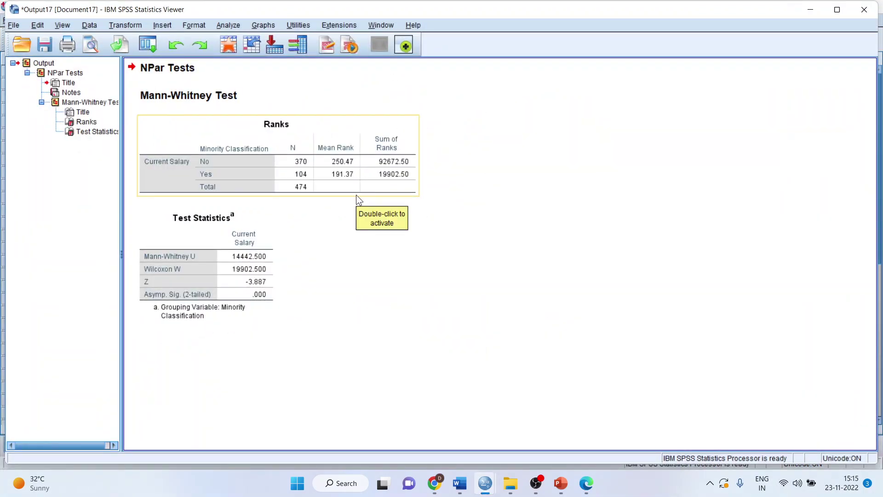
Undo the research hypothesis edit in the Word case study, restoring 'Average salaries are unequal'
{"action": "mouse_move", "coordinate": [459, 483]}
{"action": "left_click", "coordinate": [463, 438]}
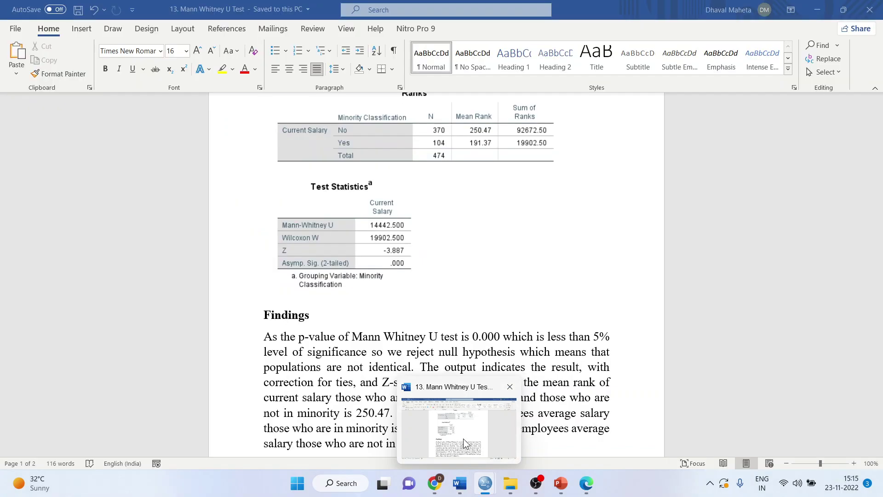
{"action": "left_click", "coordinate": [880, 119]}
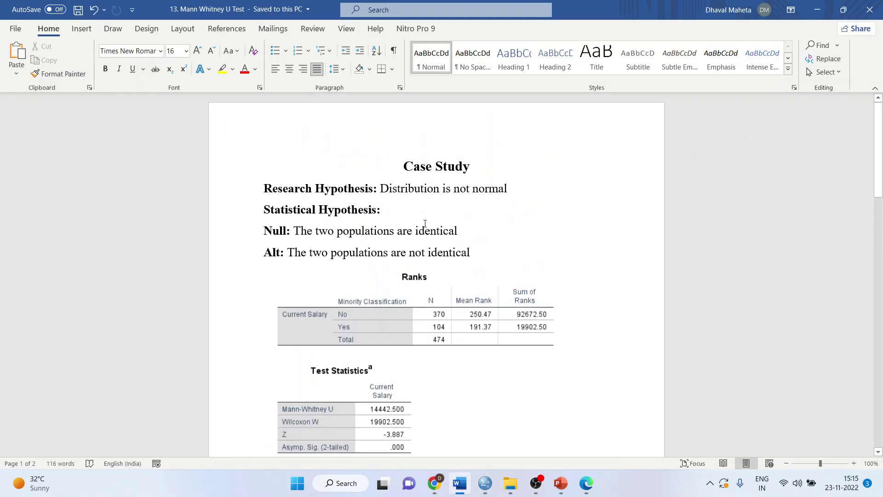
{"action": "key", "text": "ctrl+z"}
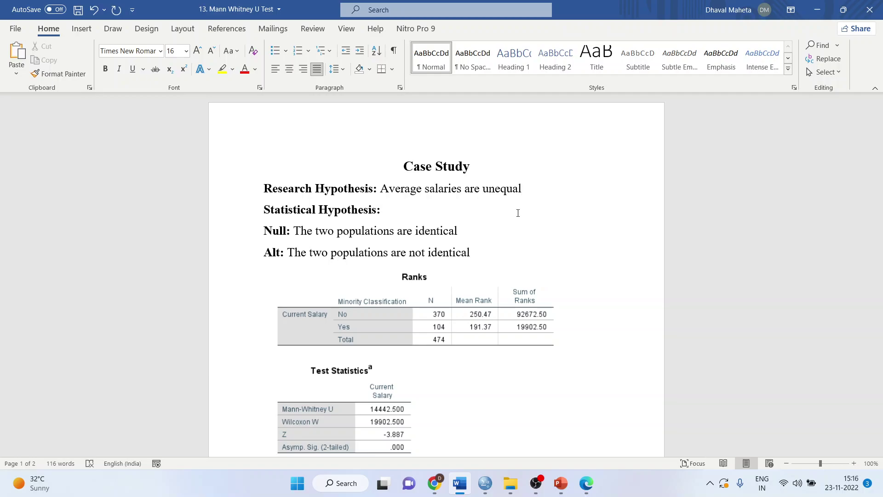
{"action": "left_click", "coordinate": [518, 212]}
{"action": "key", "text": "ctrl+b"}
{"action": "key", "text": "Down"}
{"action": "key", "text": "End"}
{"action": "scroll", "coordinate": [518, 212], "scroll_direction": "down", "scroll_amount": 2}
{"action": "scroll", "coordinate": [518, 214], "scroll_direction": "down", "scroll_amount": 2}
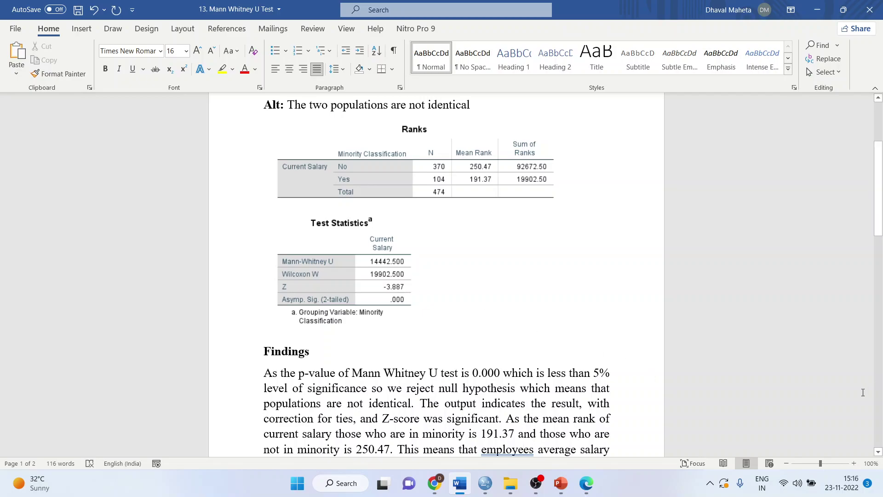
{"action": "left_click", "coordinate": [879, 452]}
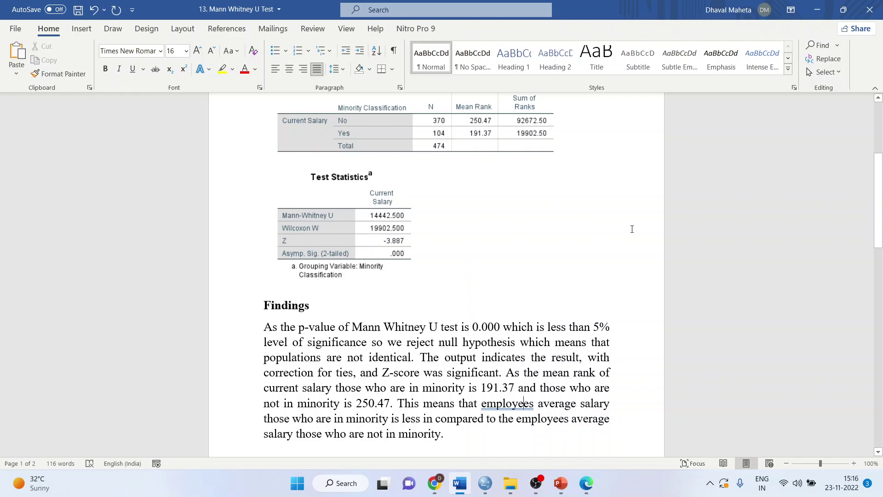
{"action": "left_click", "coordinate": [877, 99]}
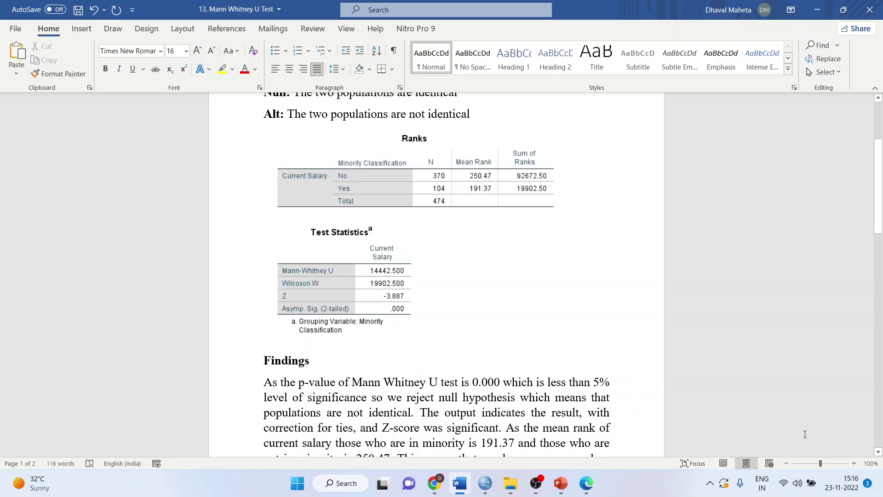
{"action": "left_click", "coordinate": [879, 452]}
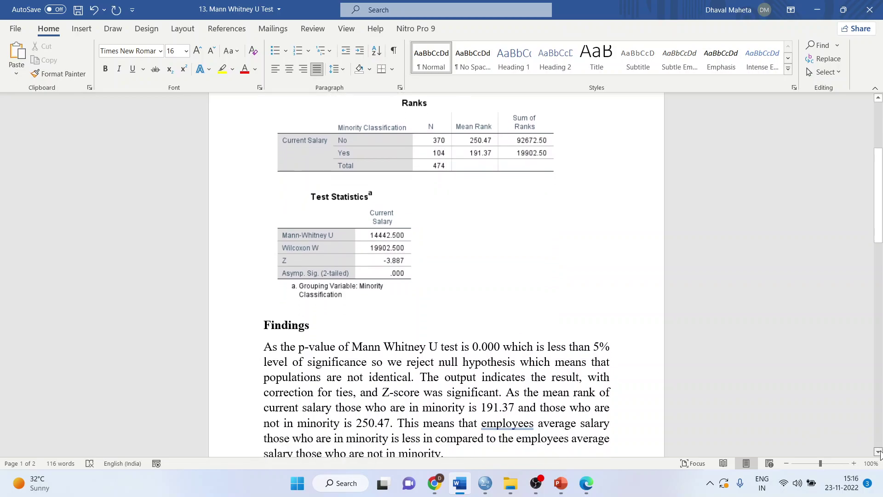
{"action": "left_click", "coordinate": [880, 452]}
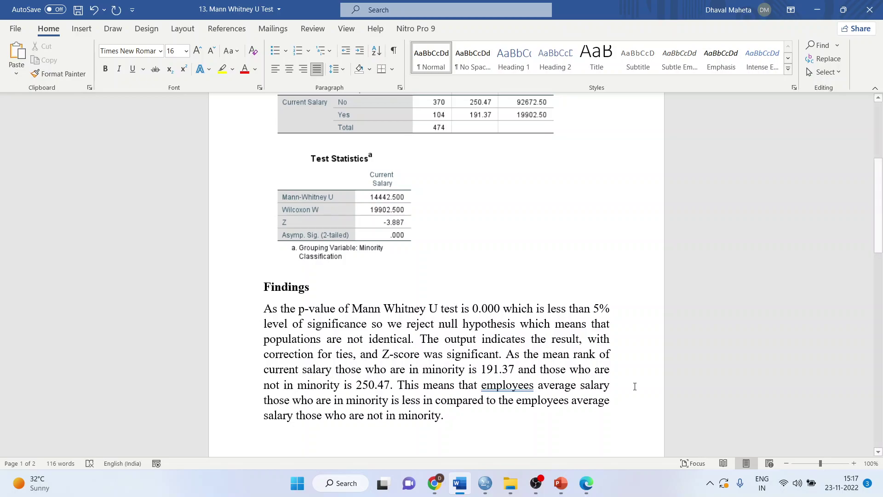
Bring the summary t test presentation back to the Mann Whitney U Test slide
{"action": "left_click", "coordinate": [561, 483]}
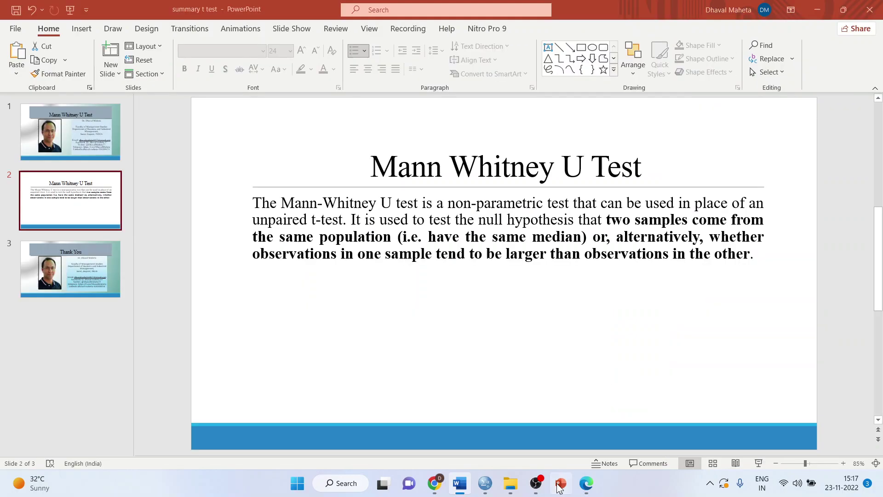